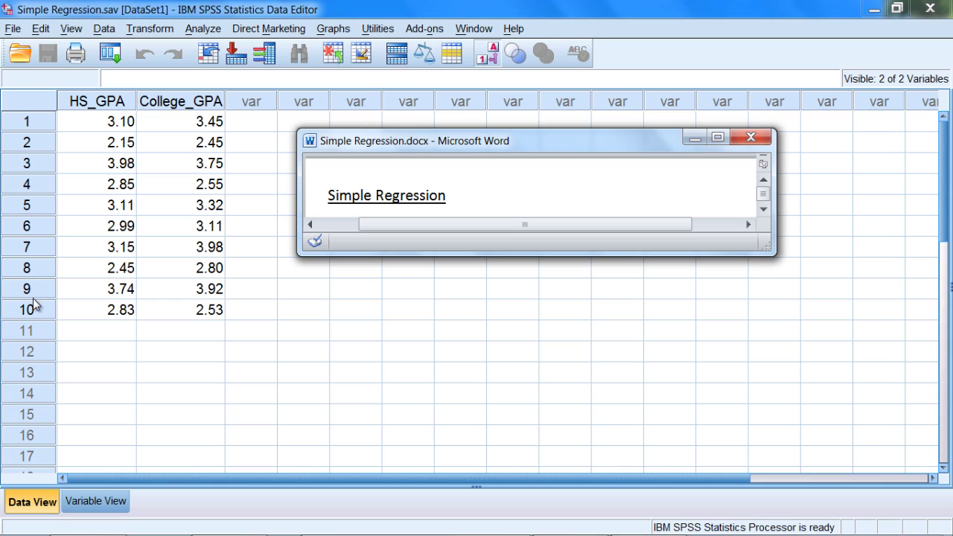
Bring the Simple Regression.sav data sheet in front of the Word notes.
click(92, 126)
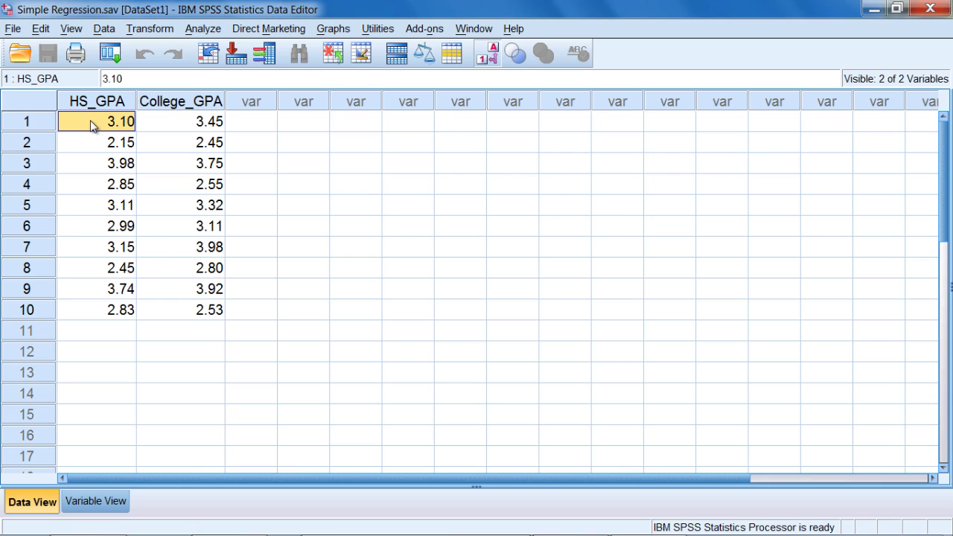
Highlight the case rows, from the second case through all ten cases, then clear the selection.
click(182, 126)
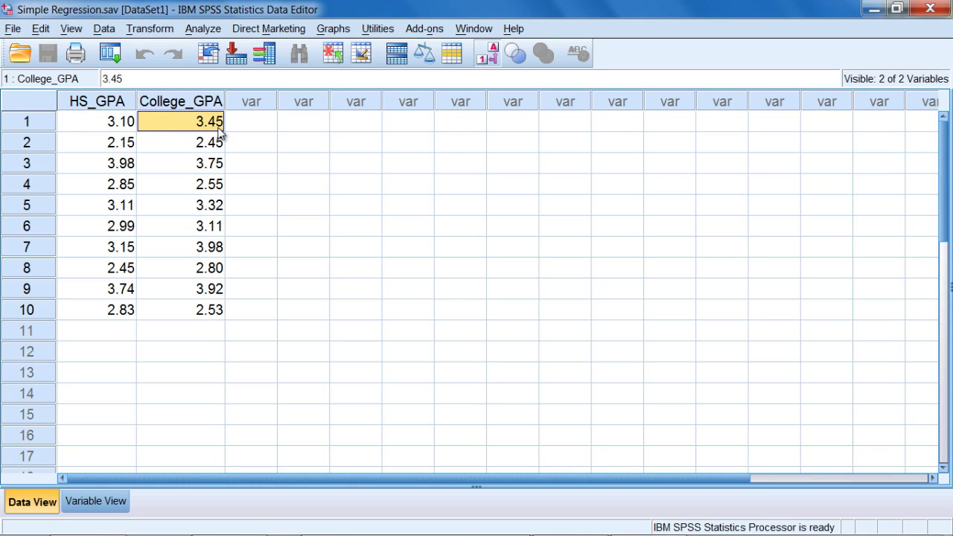
click(30, 146)
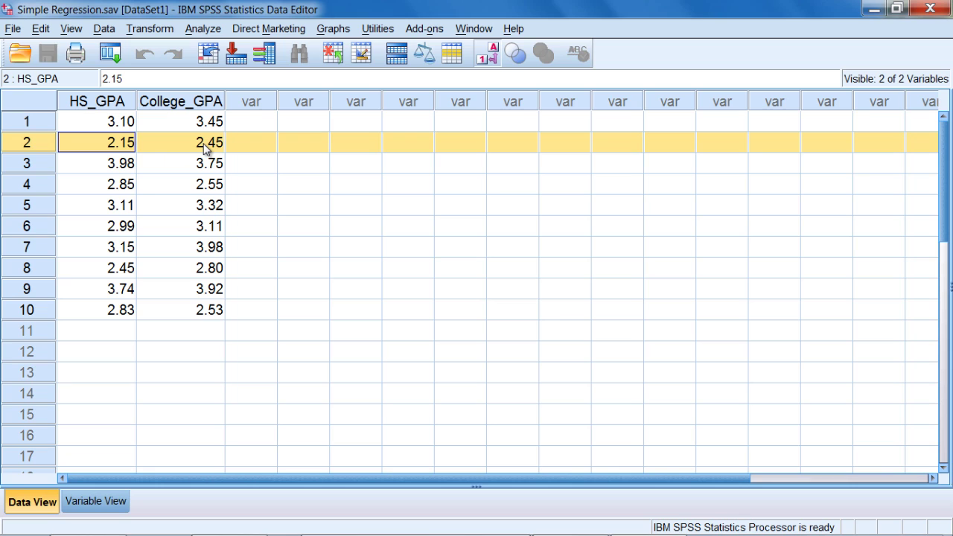
drag(33, 162, 20, 328)
drag(32, 125, 28, 310)
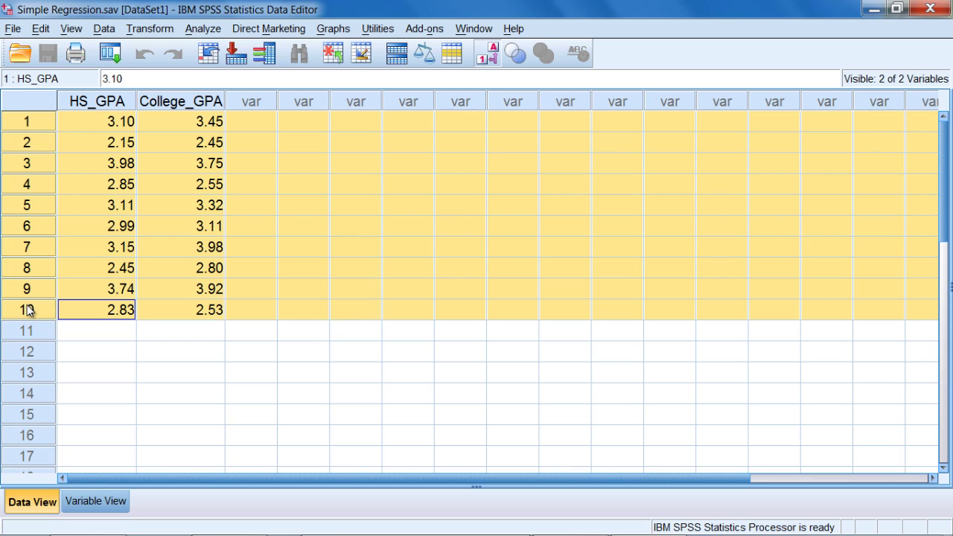
click(112, 123)
Select the HS_GPA and College_GPA variable columns, first singly and then together.
click(199, 121)
click(198, 104)
click(109, 105)
click(160, 101)
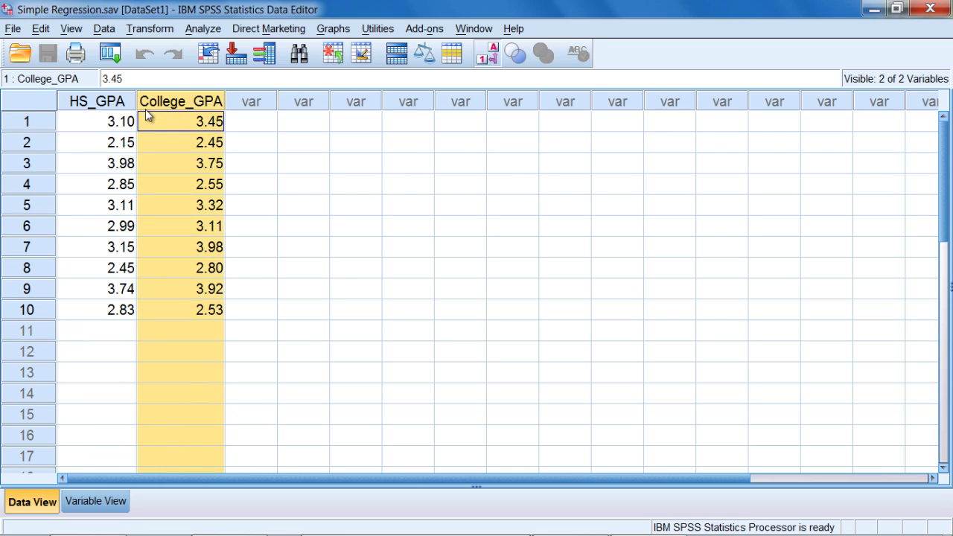
drag(112, 104, 153, 103)
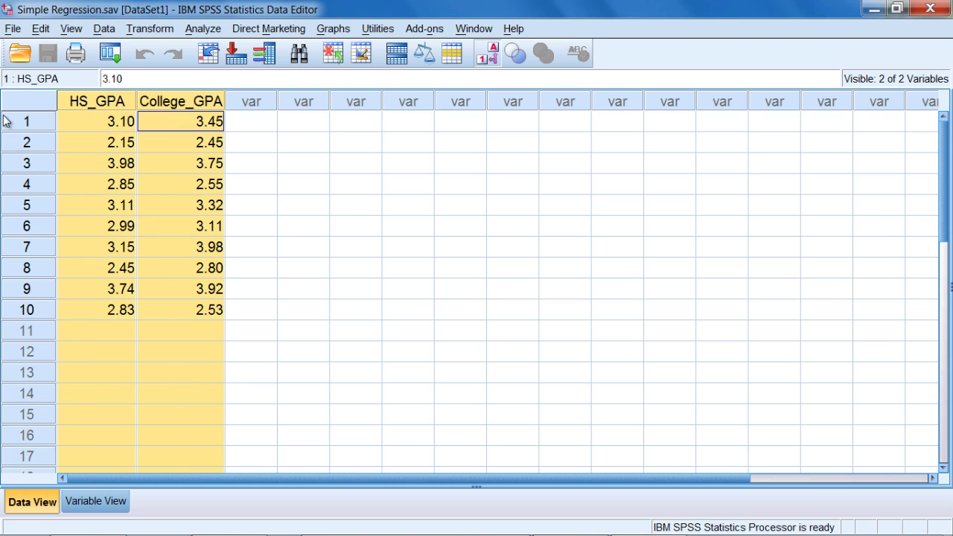
Point out the first case's row and its HS_GPA and College_GPA values.
click(24, 125)
click(97, 123)
click(177, 123)
key(Left)
click(180, 125)
Step through cases two to four (case four: HS_GPA 2.85, College_GPA 2.55), then return to Word.
click(127, 147)
click(152, 144)
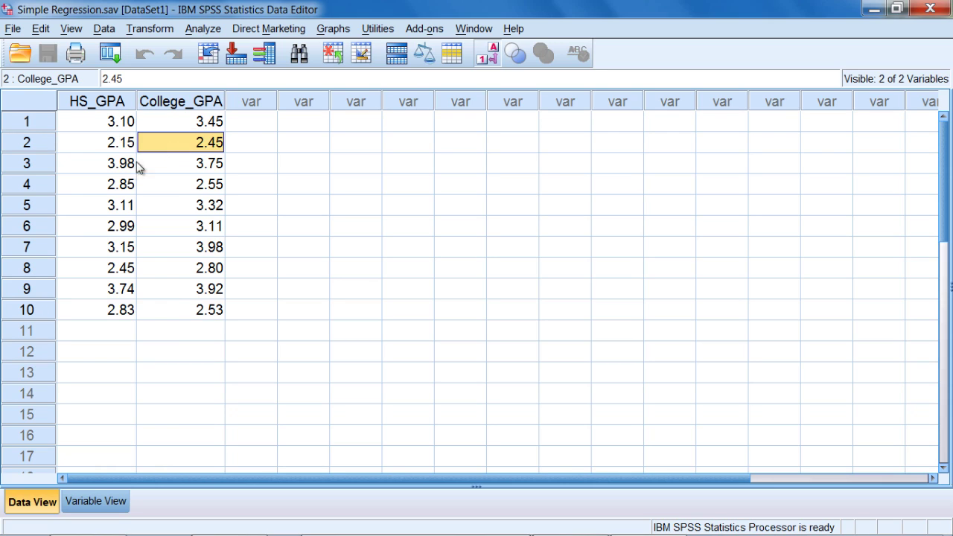
click(132, 162)
click(160, 170)
click(132, 184)
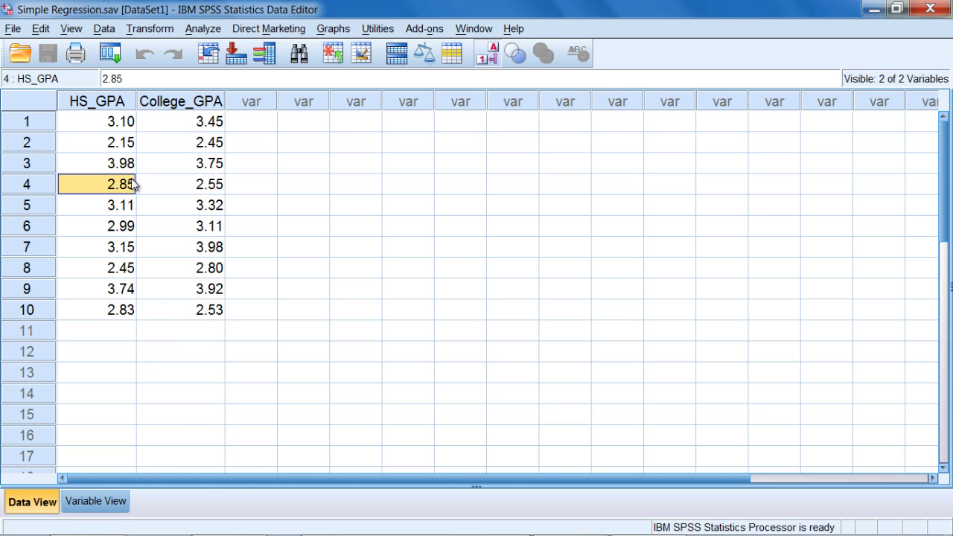
click(182, 182)
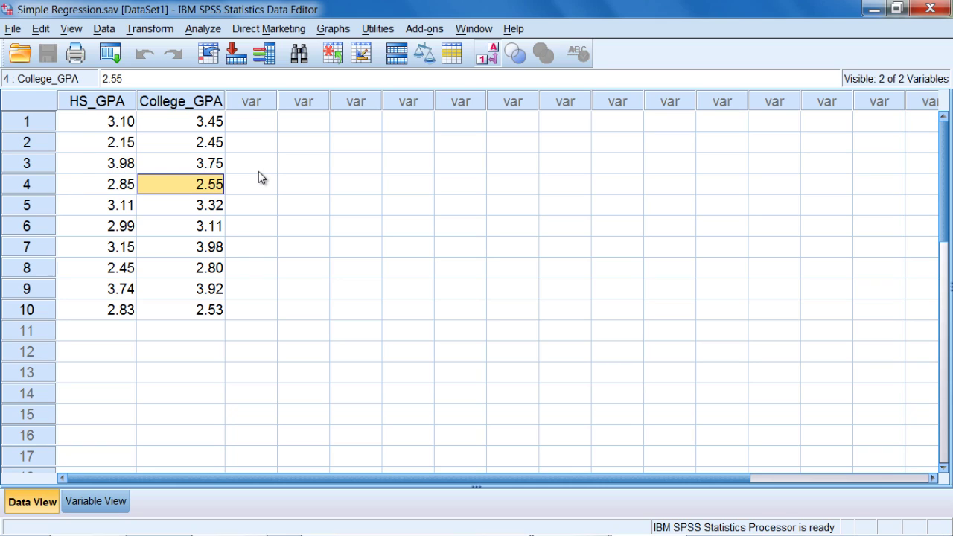
drag(110, 102, 161, 104)
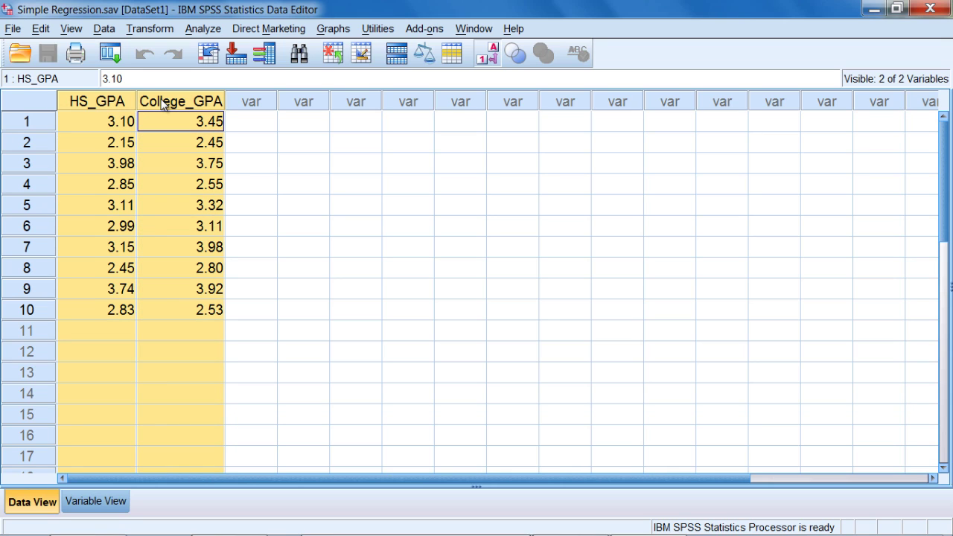
key(alt+Tab)
drag(521, 249, 519, 349)
double_click(512, 251)
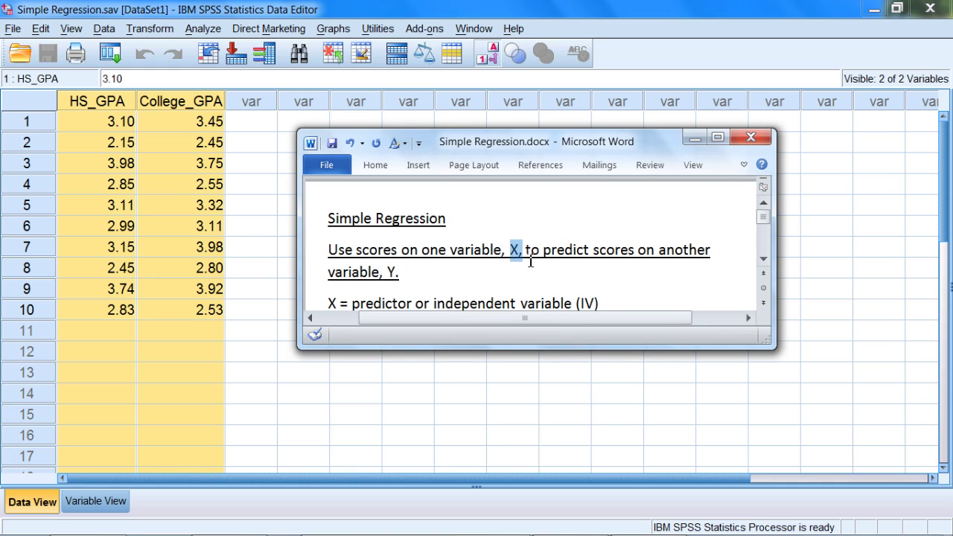
double_click(391, 272)
drag(541, 346, 540, 409)
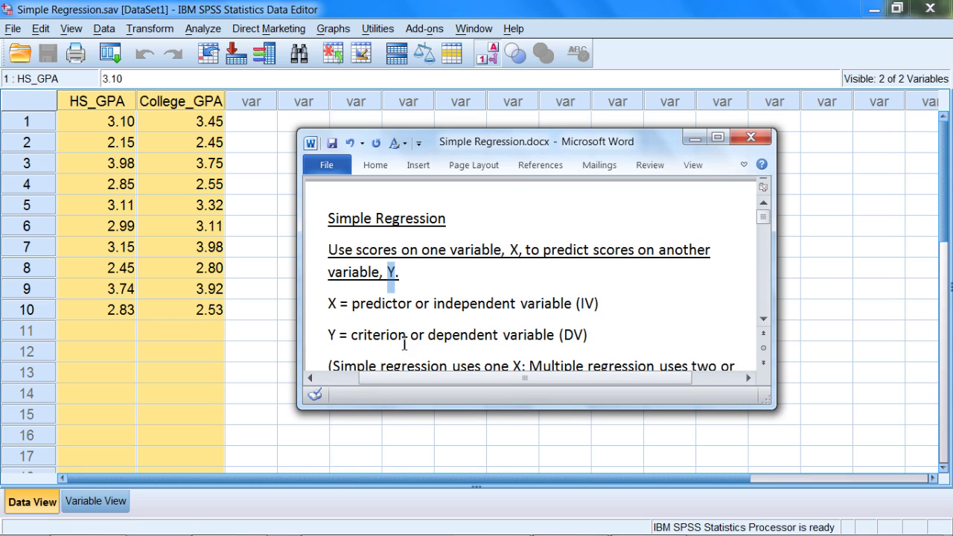
double_click(332, 303)
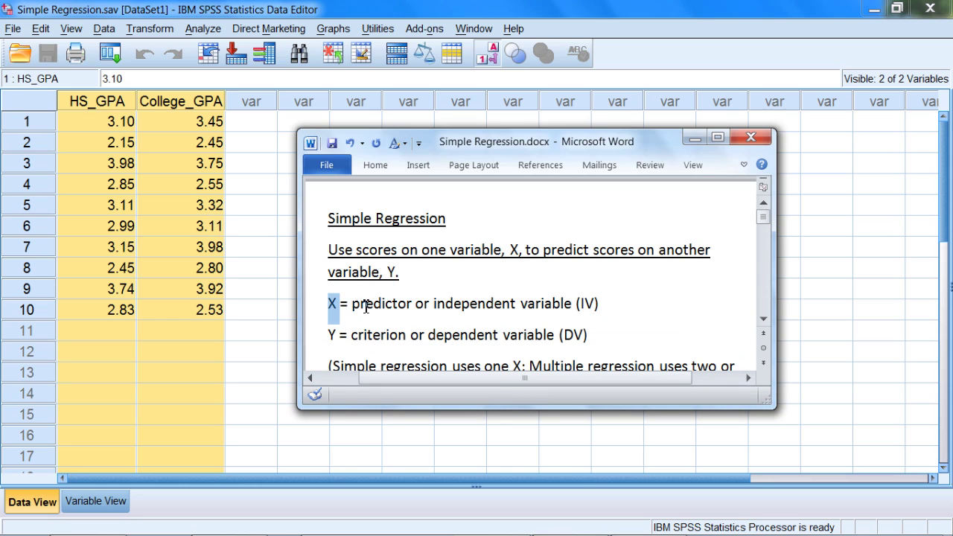
double_click(366, 303)
click(439, 305)
drag(439, 306, 593, 305)
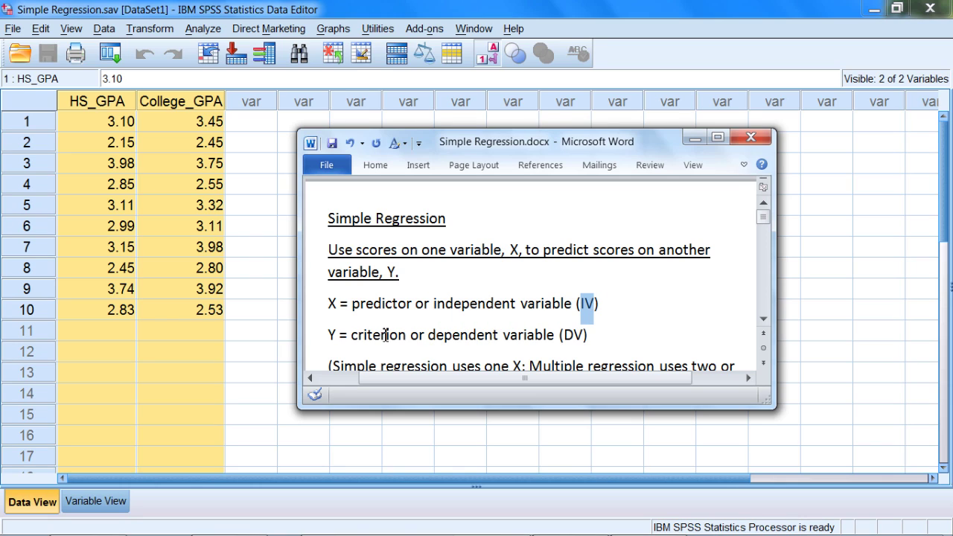
drag(358, 337, 584, 336)
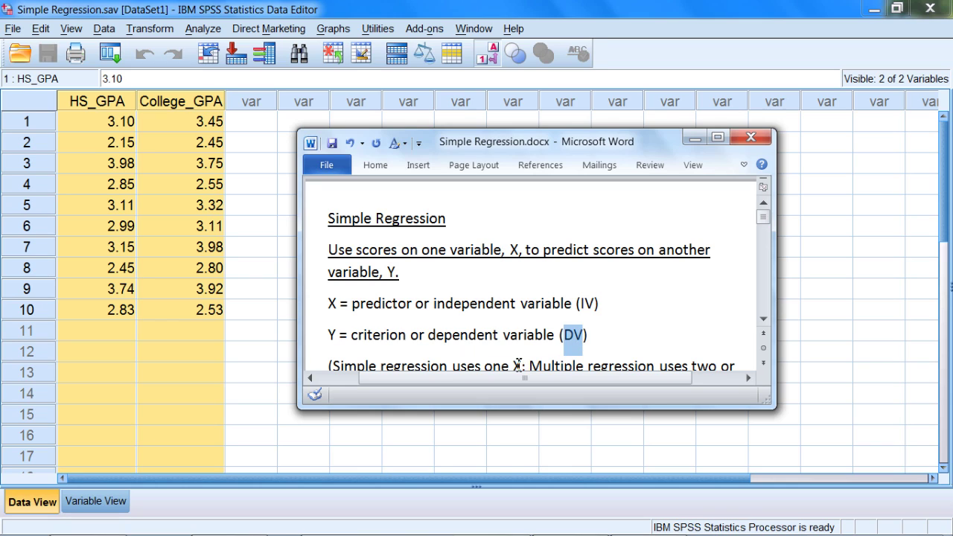
drag(630, 406, 627, 445)
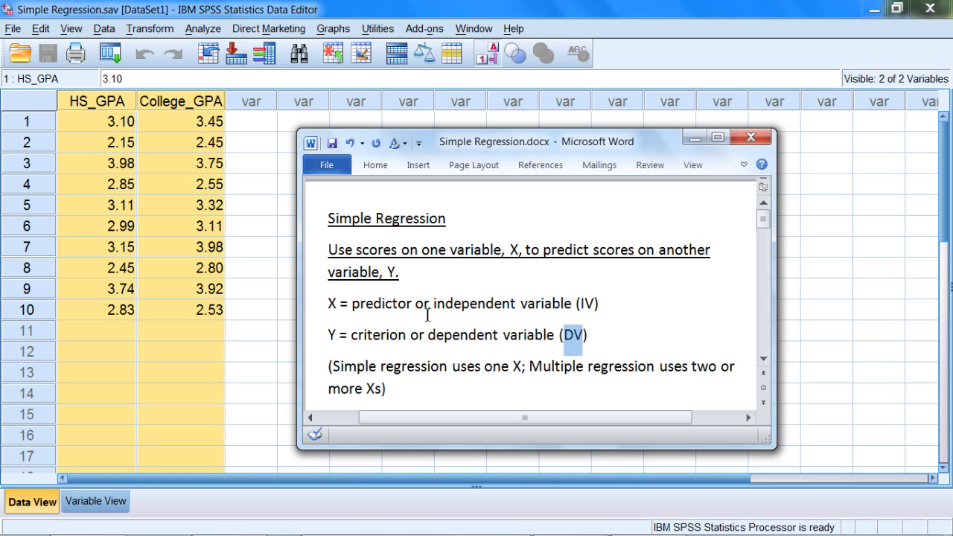
drag(352, 305, 539, 305)
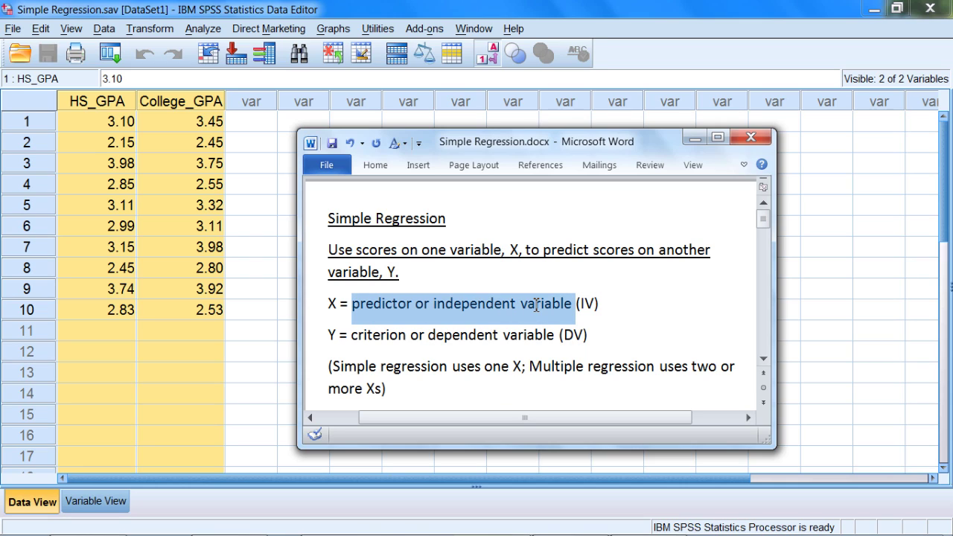
drag(533, 372, 618, 374)
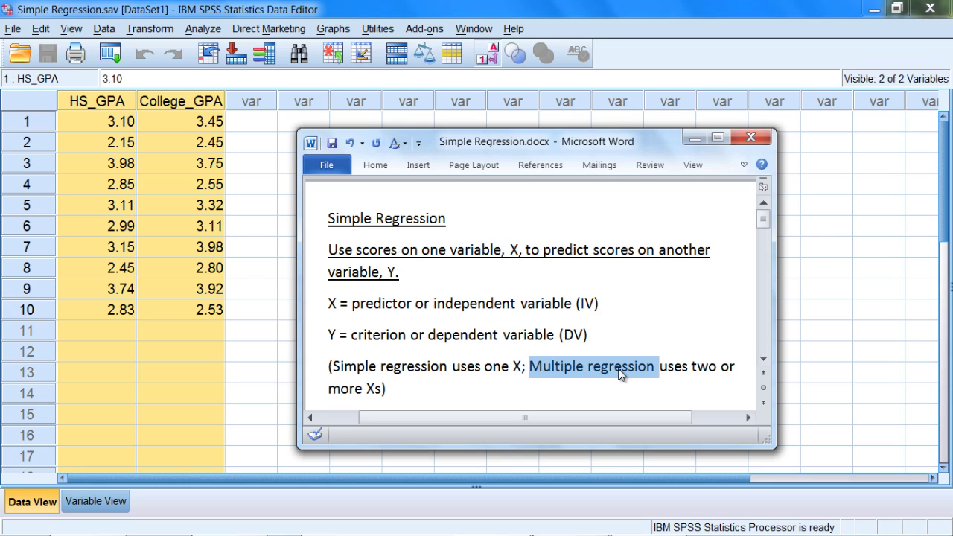
drag(485, 370, 518, 370)
drag(697, 368, 402, 344)
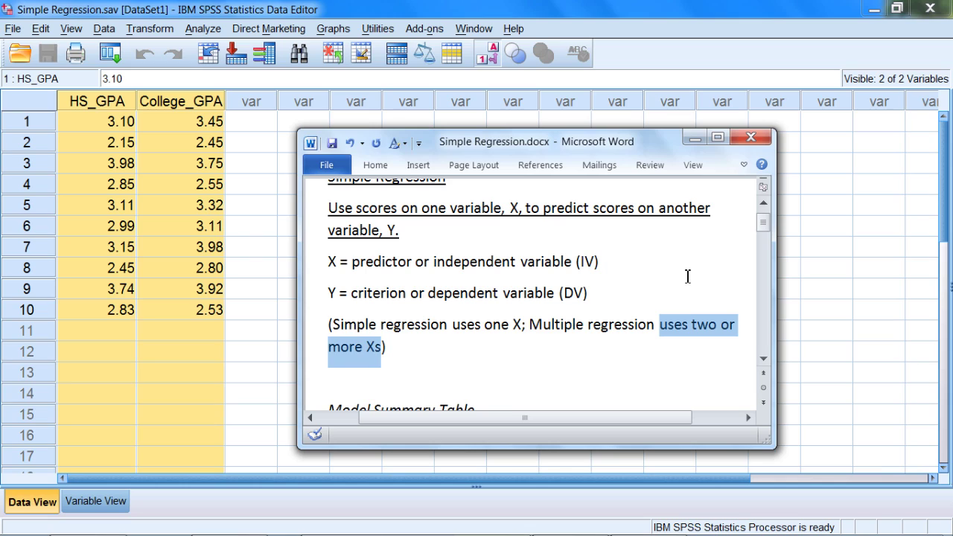
click(762, 202)
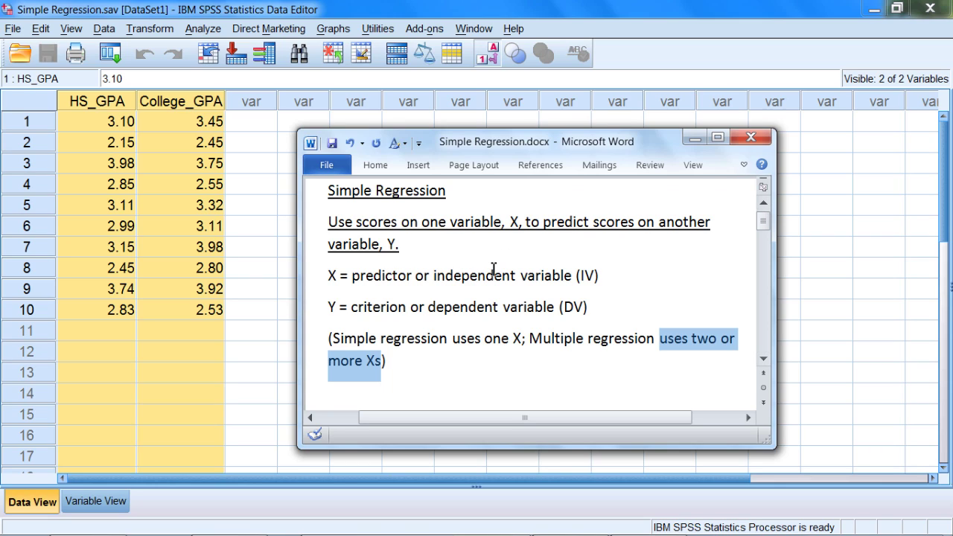
Highlight 'Simple regression uses one X' in Word, then go back to the SPSS data sheet.
drag(332, 338, 523, 339)
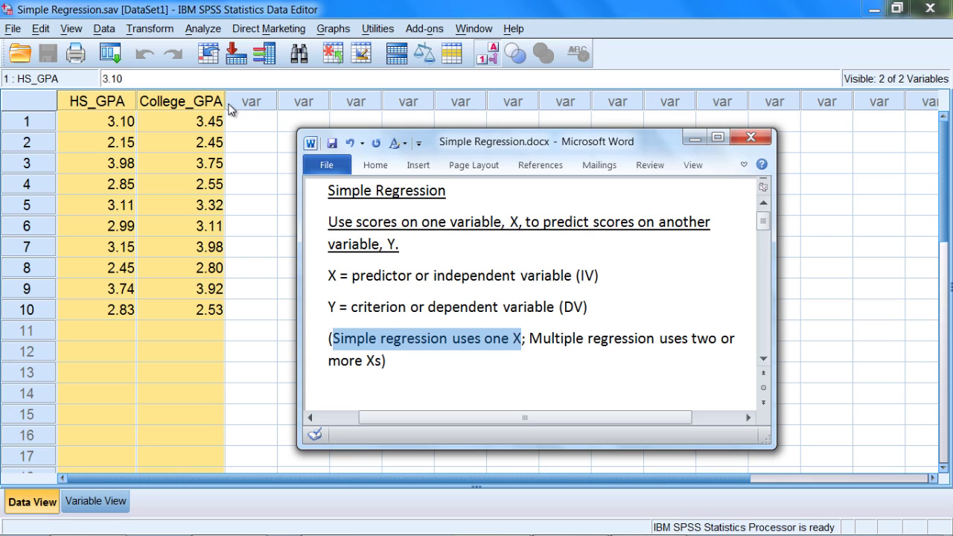
click(210, 122)
key(ctrl+shift+Down)
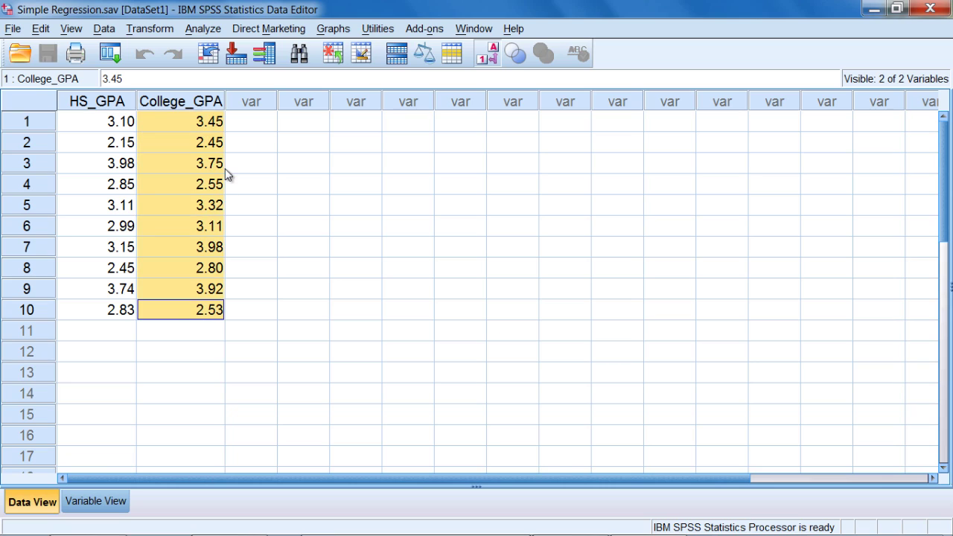
Highlight the ten College_GPA values, clear the selection, and reach Analyze > Regression > Linear.
drag(208, 123, 216, 307)
click(408, 331)
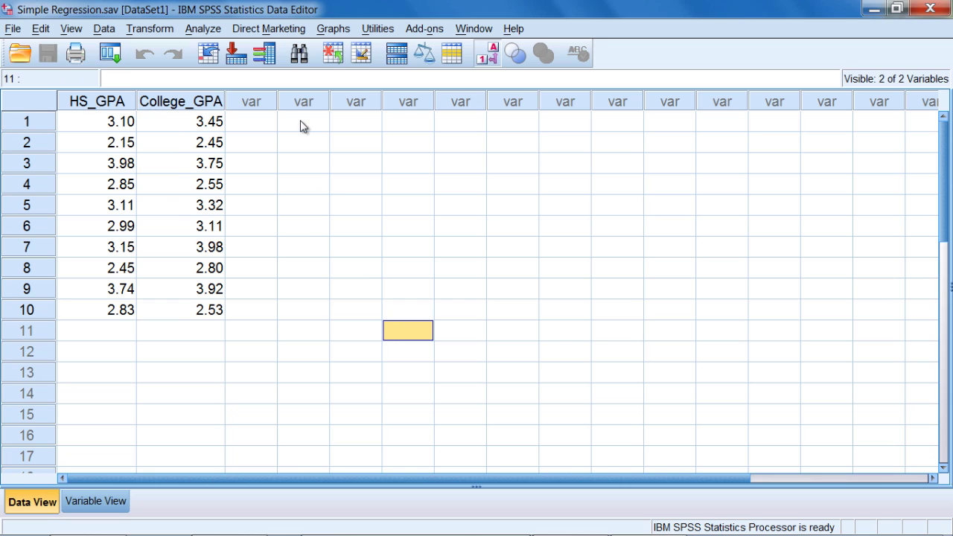
click(213, 33)
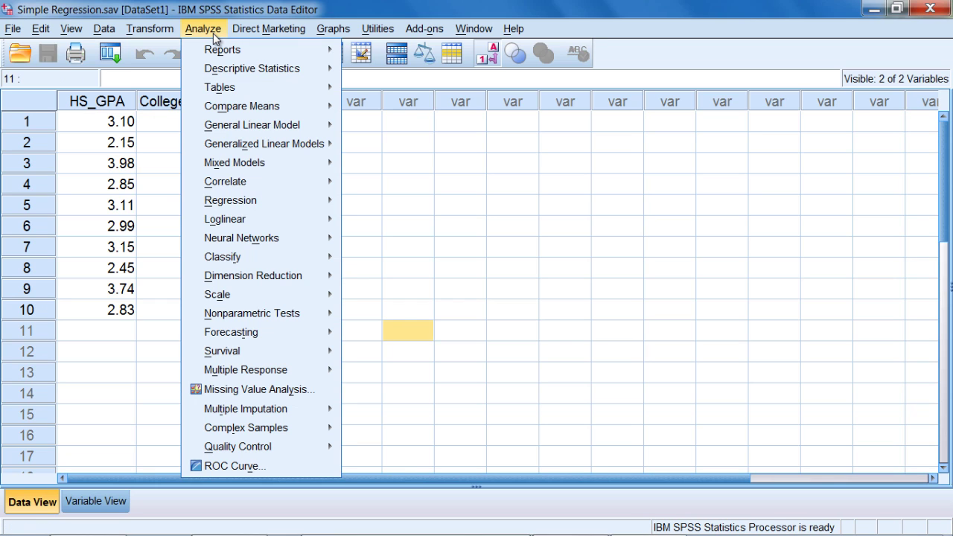
mouse_move(230, 204)
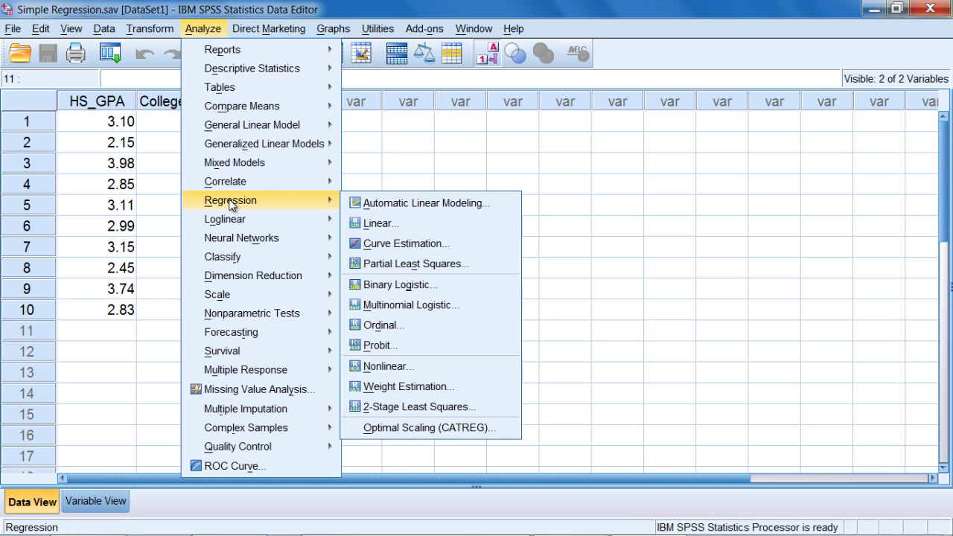
Open the Linear Regression dialog, reposition it, and minimize the Word notes covering it.
click(451, 222)
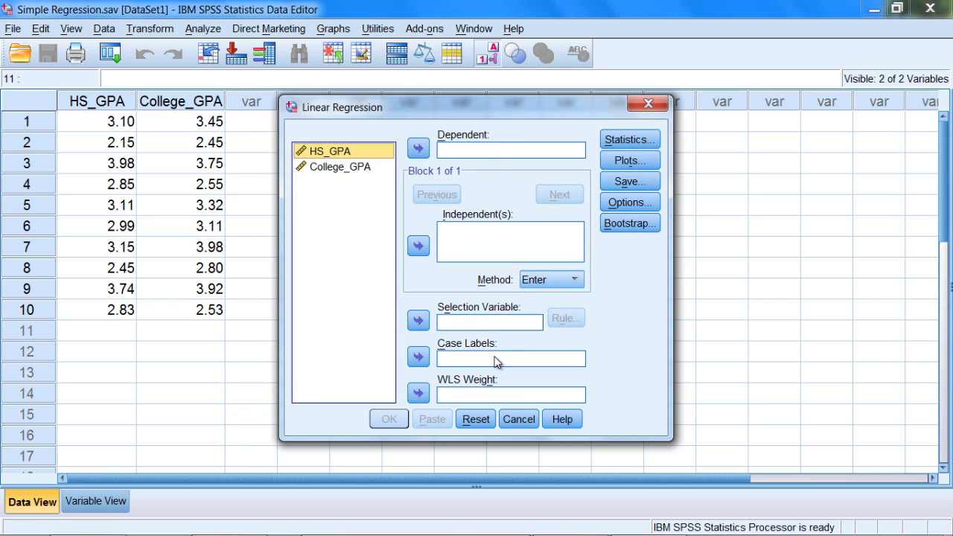
drag(466, 117, 435, 87)
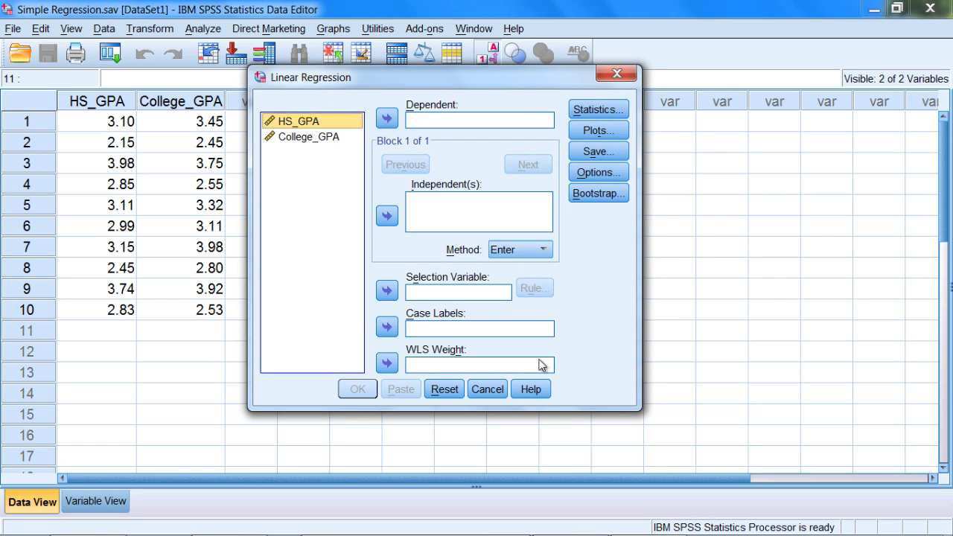
key(alt+Tab)
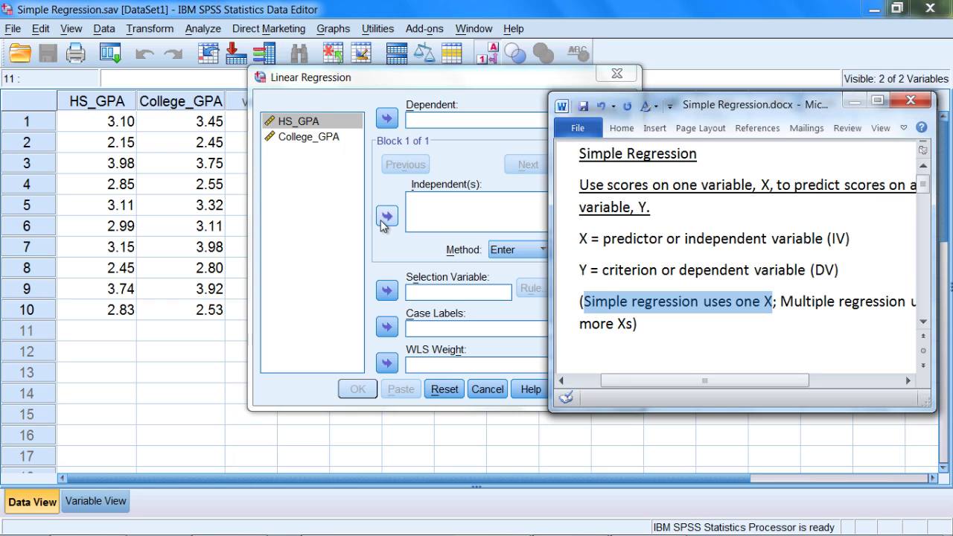
click(854, 100)
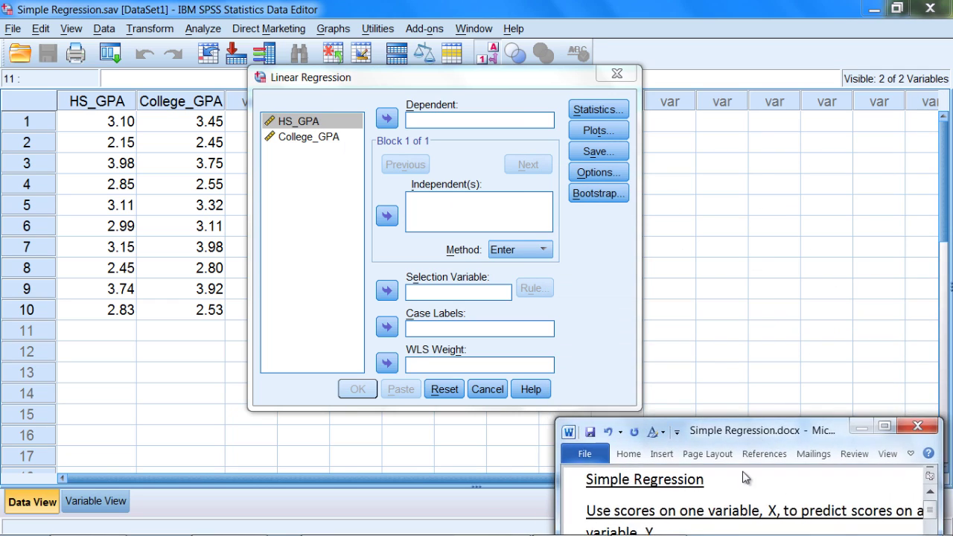
Assign HS_GPA as Independent and College_GPA as Dependent.
click(298, 121)
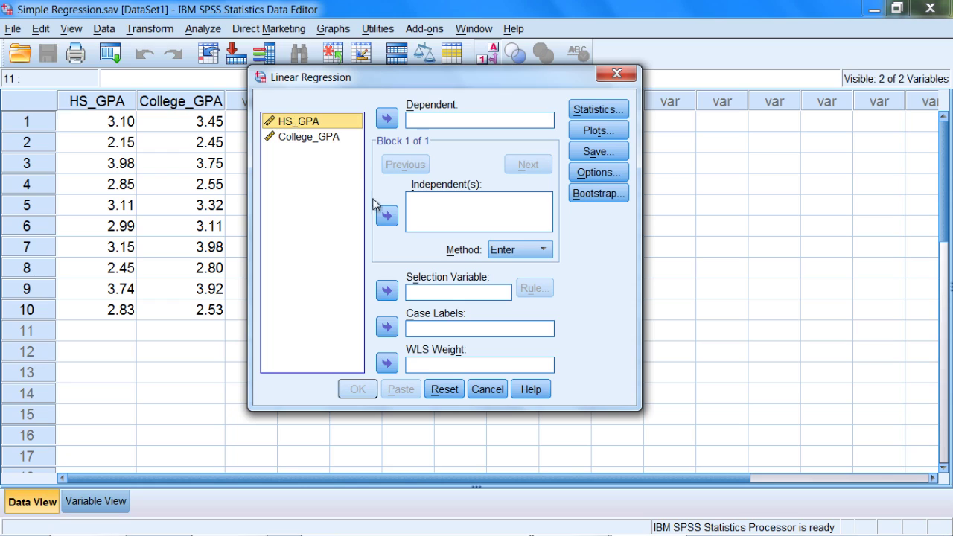
click(386, 216)
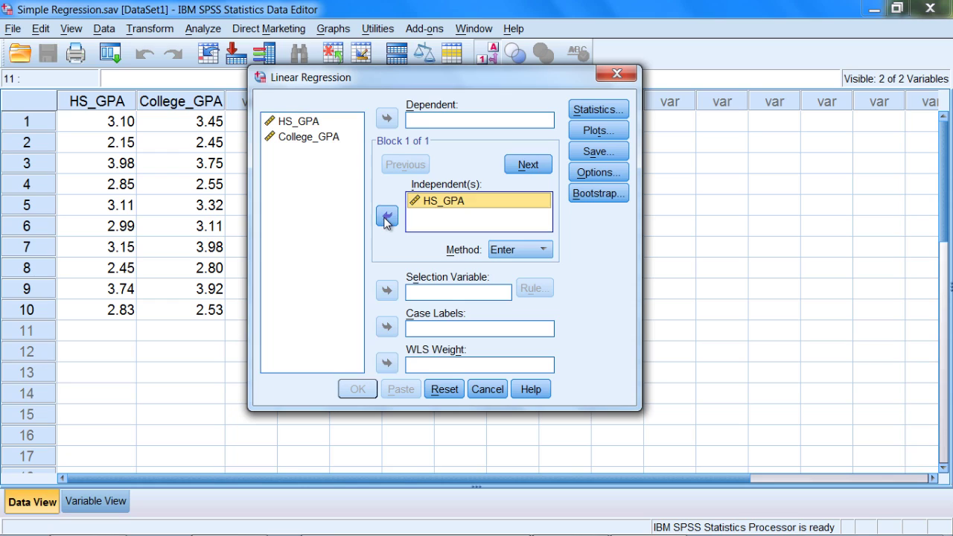
click(290, 137)
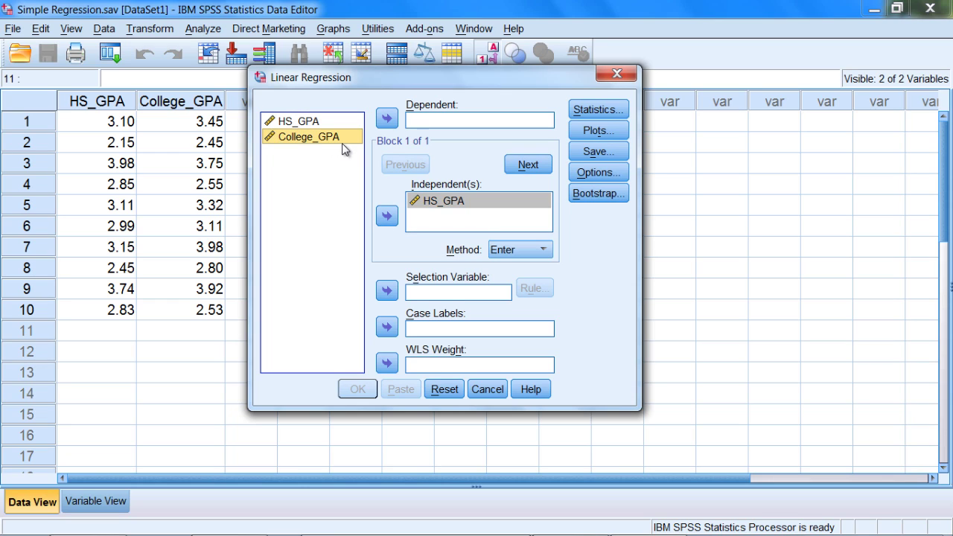
click(386, 119)
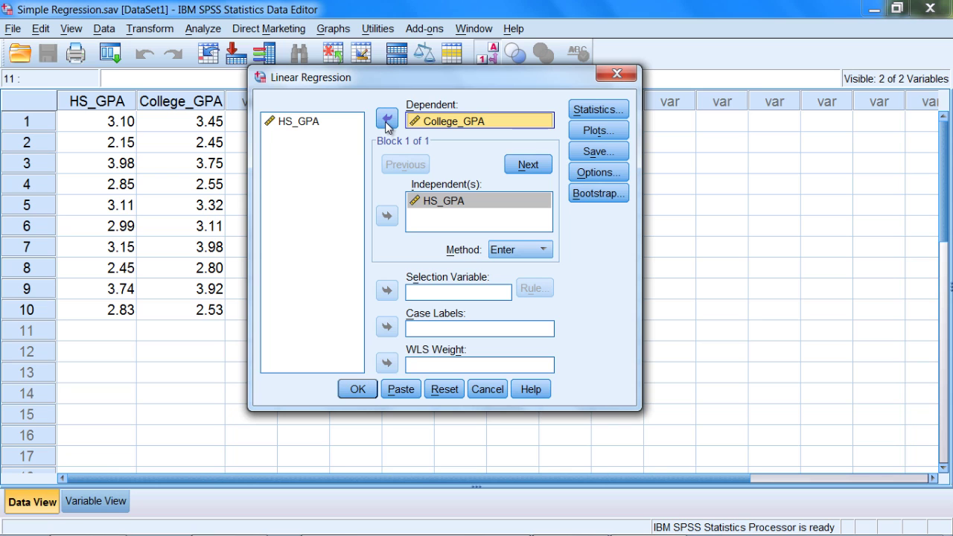